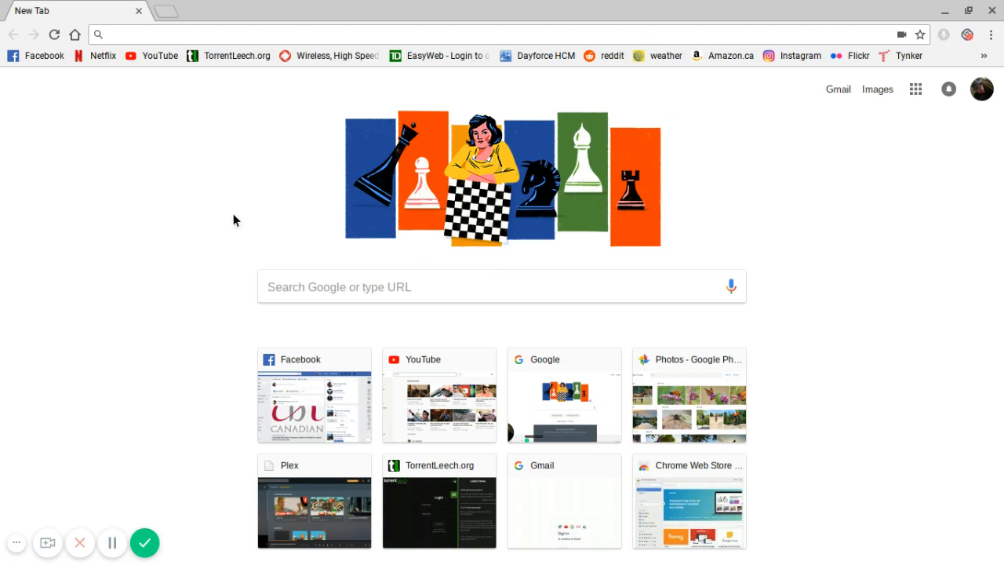
# Open the file manager, close it again, and go to Google Photos from the Google apps.
pyautogui.hotkey('alt', 'shift', 'm')
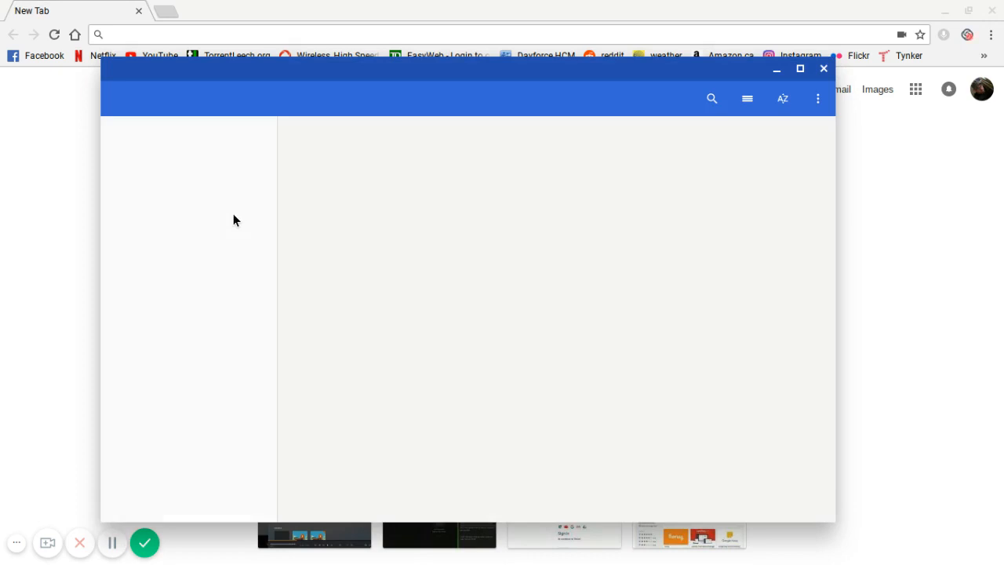
pyautogui.click(822, 68)
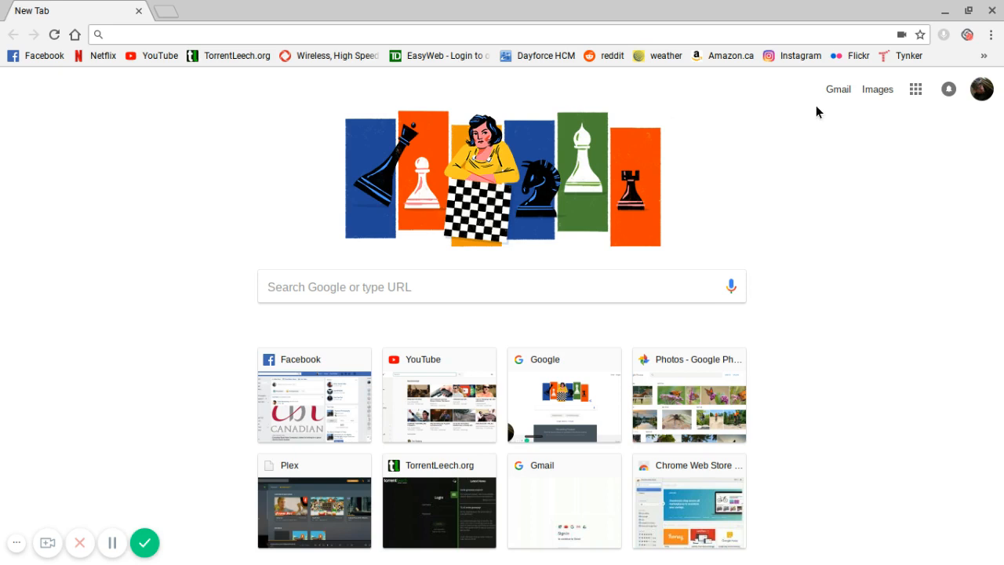
pyautogui.click(915, 91)
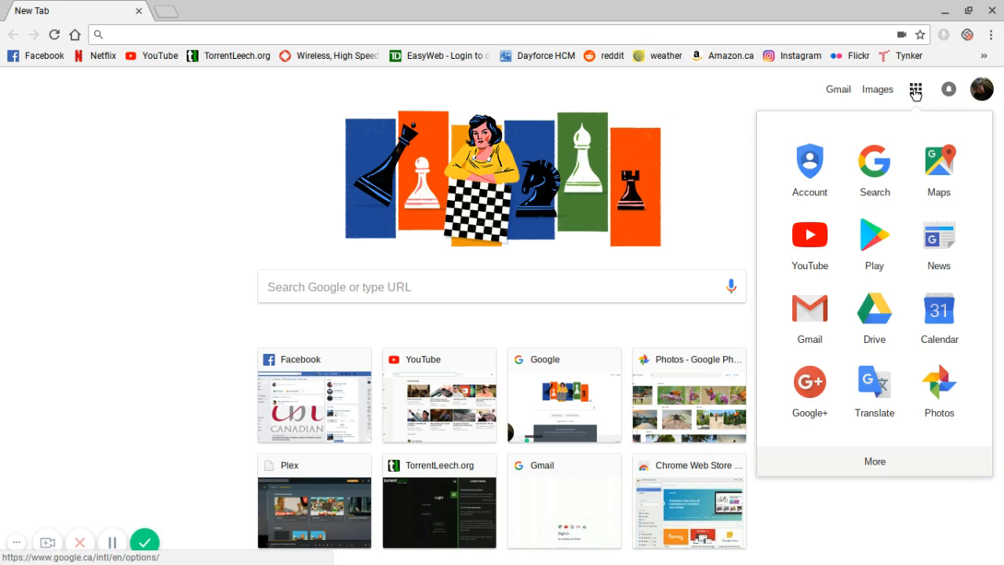
pyautogui.click(931, 393)
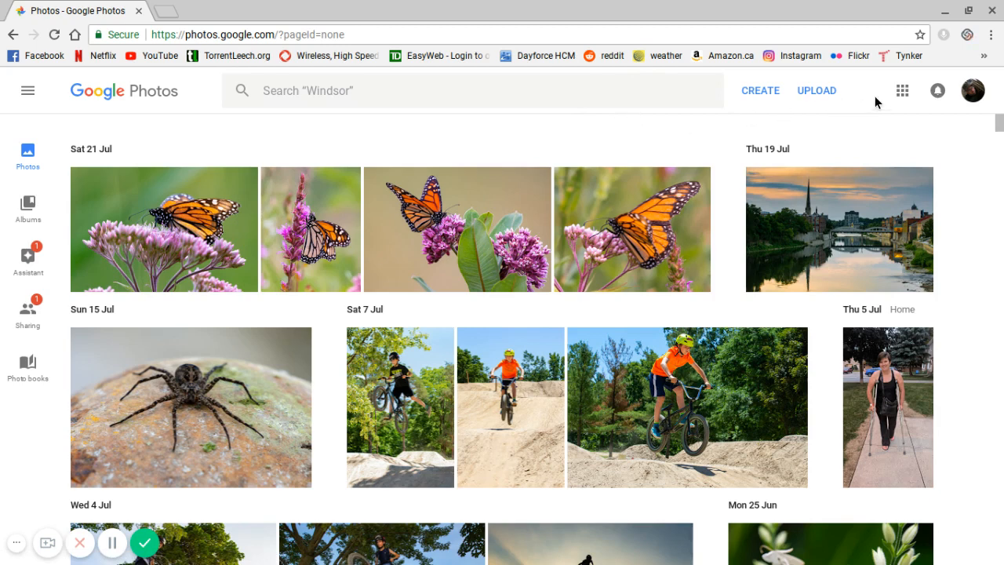
# Upload cAMBRIDGE-5323.jpg from the NIKON D7200 card to Google Photos and dismiss the upload notice.
pyautogui.click(902, 92)
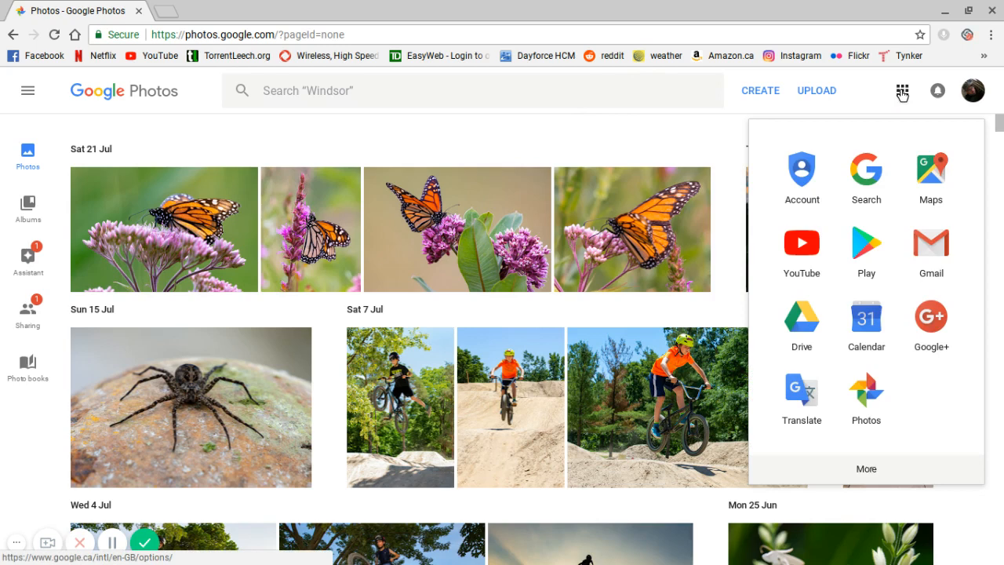
pyautogui.click(815, 91)
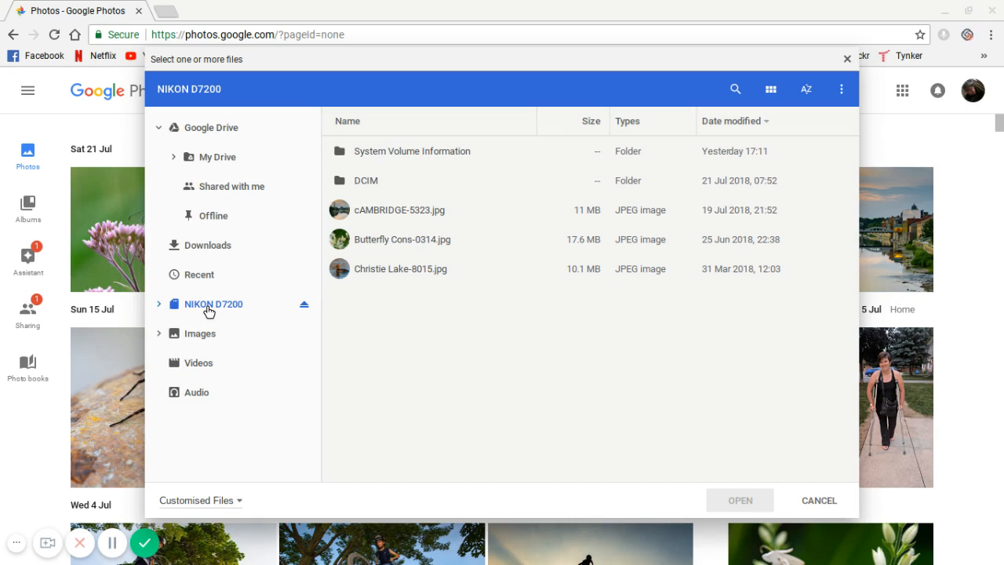
pyautogui.click(208, 312)
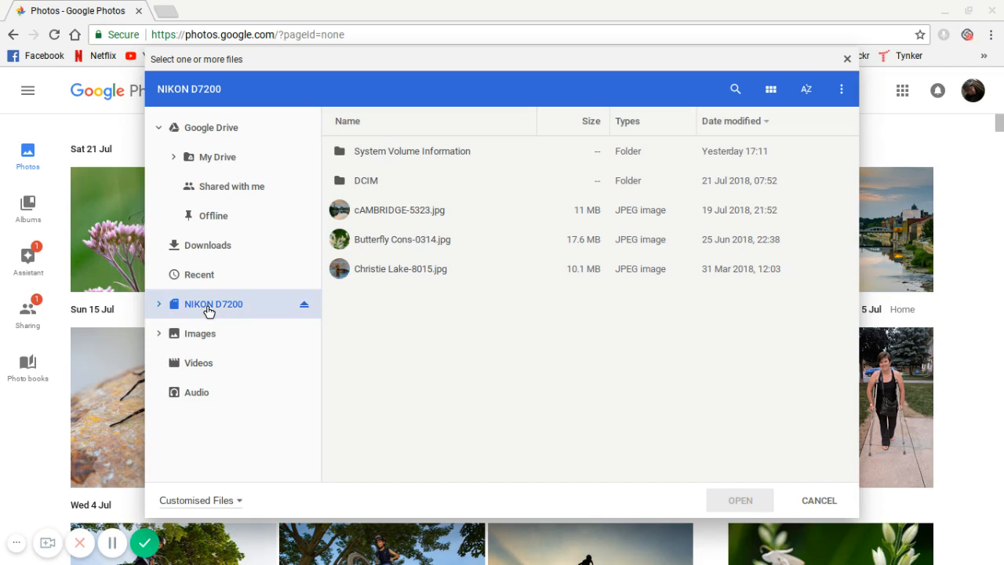
pyautogui.click(391, 209)
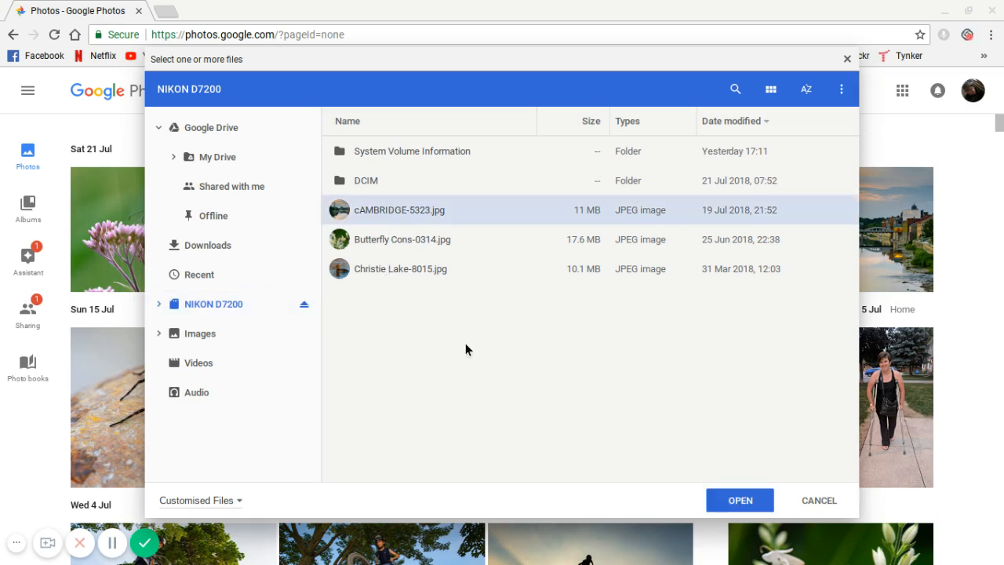
pyautogui.click(730, 501)
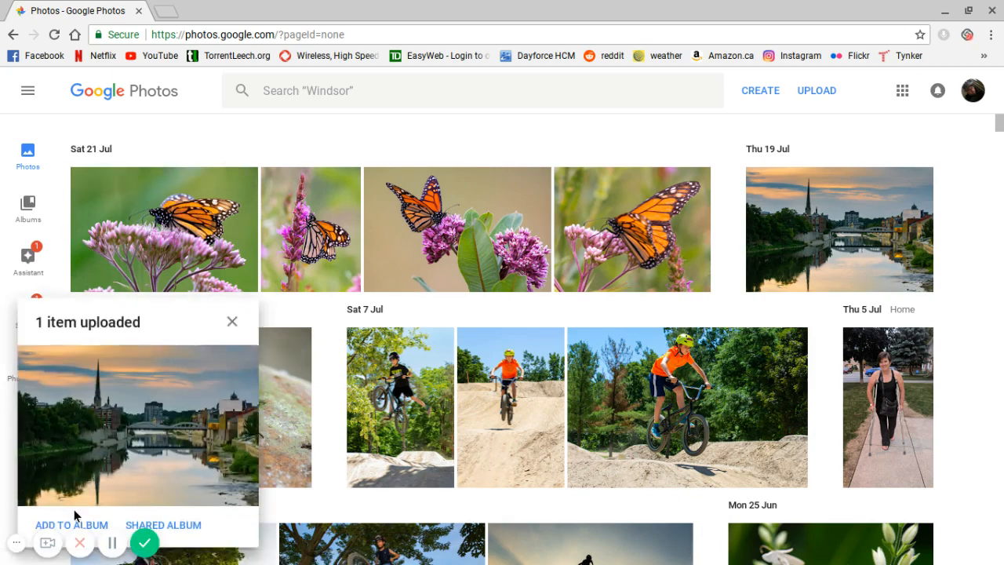
pyautogui.click(231, 323)
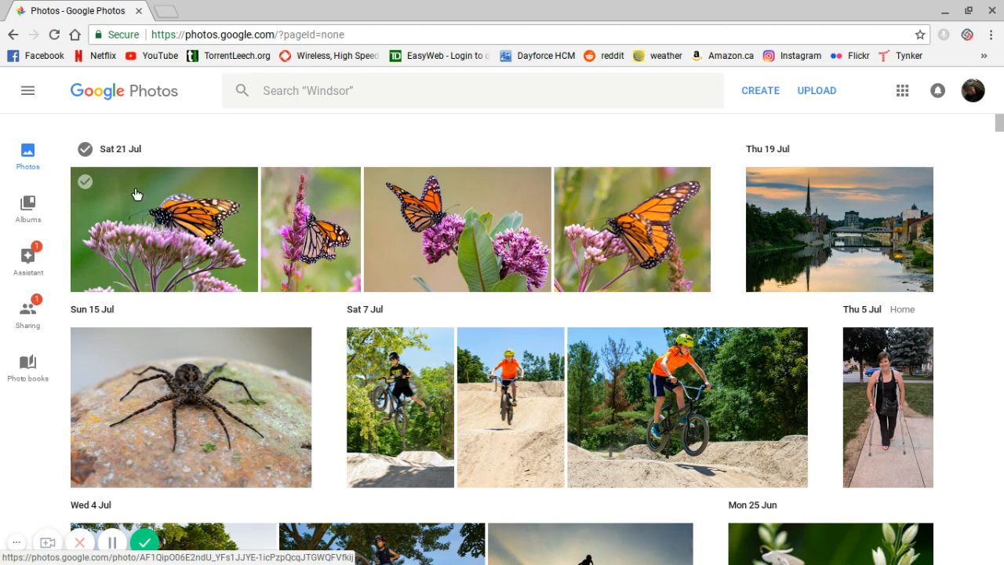
# Select and deselect the first butterfly photo from Sat 21 Jul, and open that photo for editing.
pyautogui.click(84, 183)
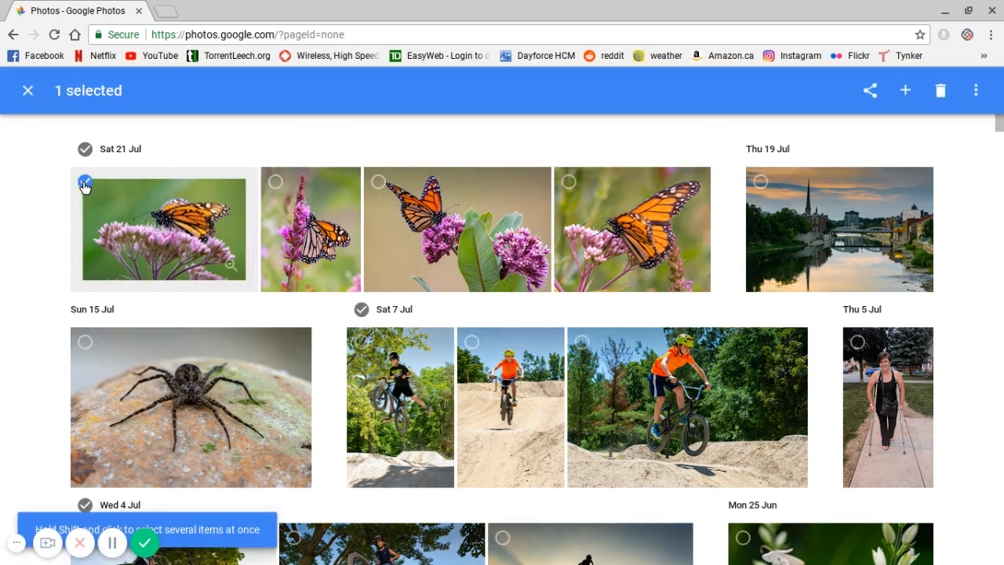
pyautogui.click(85, 183)
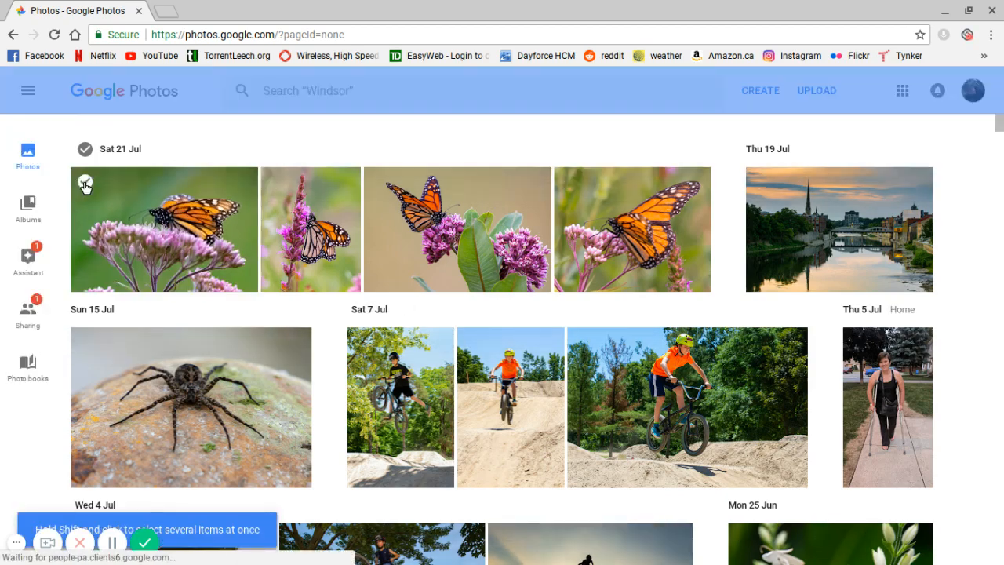
pyautogui.click(163, 251)
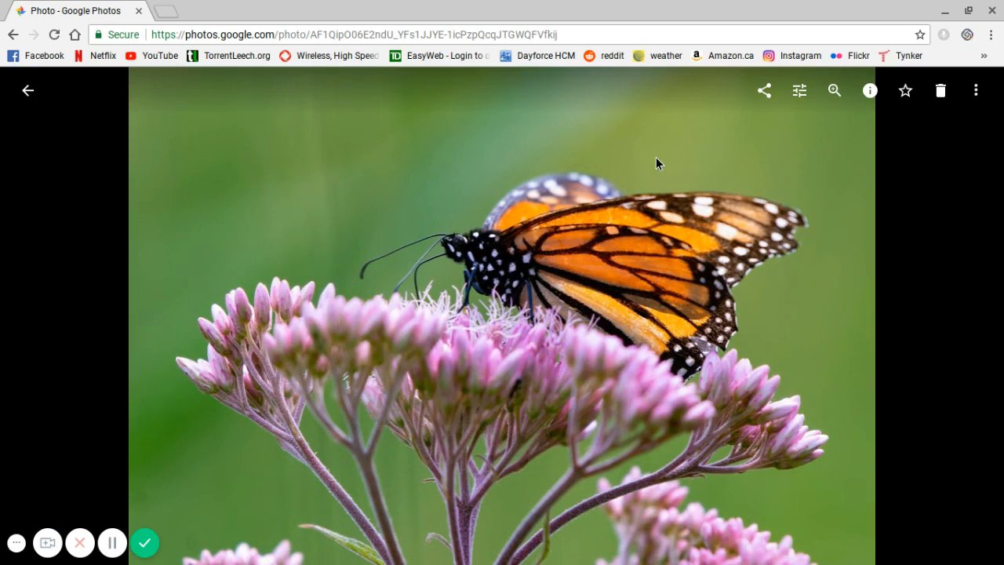
pyautogui.click(800, 92)
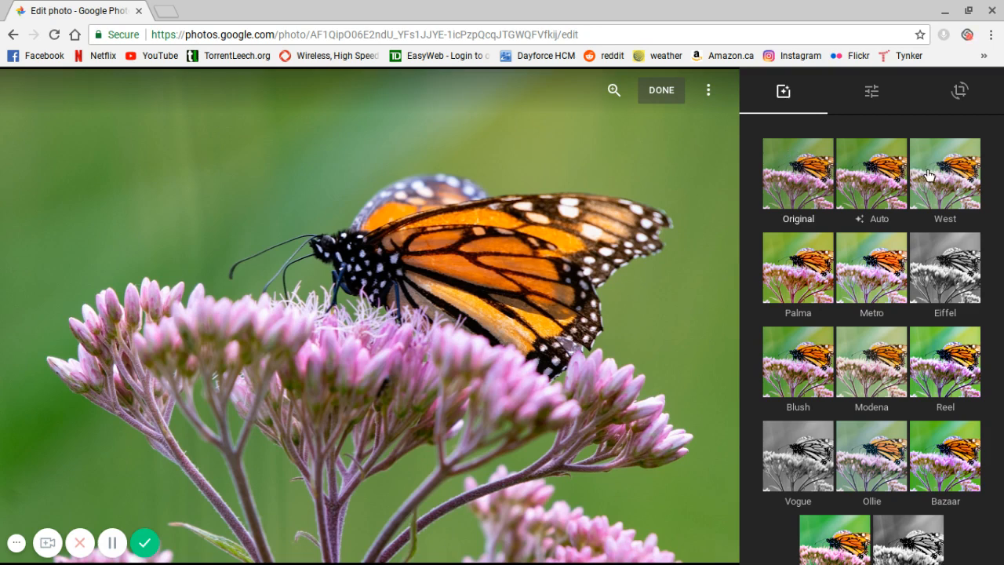
# Try cropping and straightening the butterfly photo, restore the full frame at 0° rotation, and leave the crop view.
pyautogui.click(961, 93)
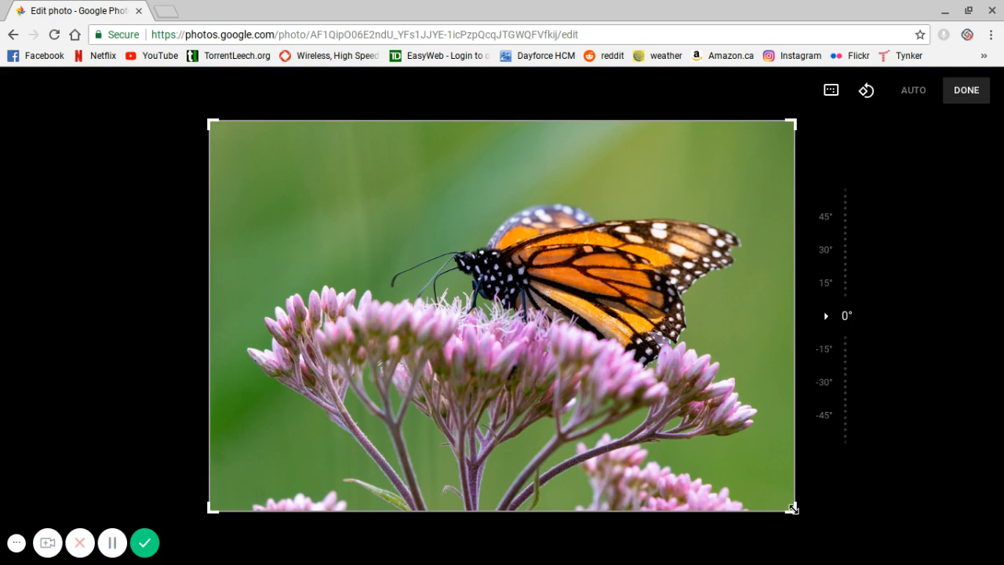
pyautogui.moveTo(792, 508)
pyautogui.mouseDown()
pyautogui.moveTo(594, 309)
pyautogui.moveTo(759, 456)
pyautogui.moveTo(794, 510)
pyautogui.mouseUp()
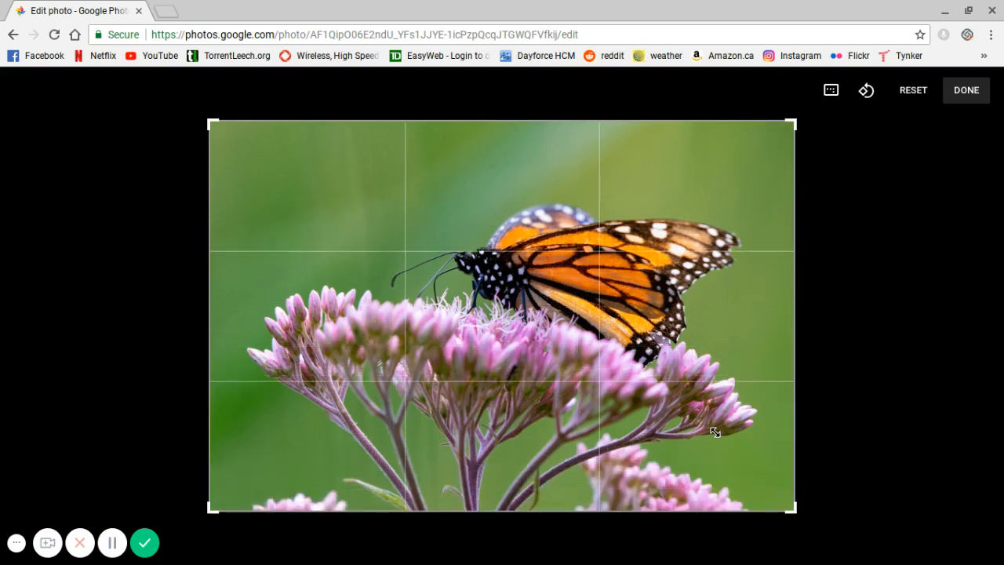
pyautogui.moveTo(796, 515); pyautogui.dragTo(847, 364)
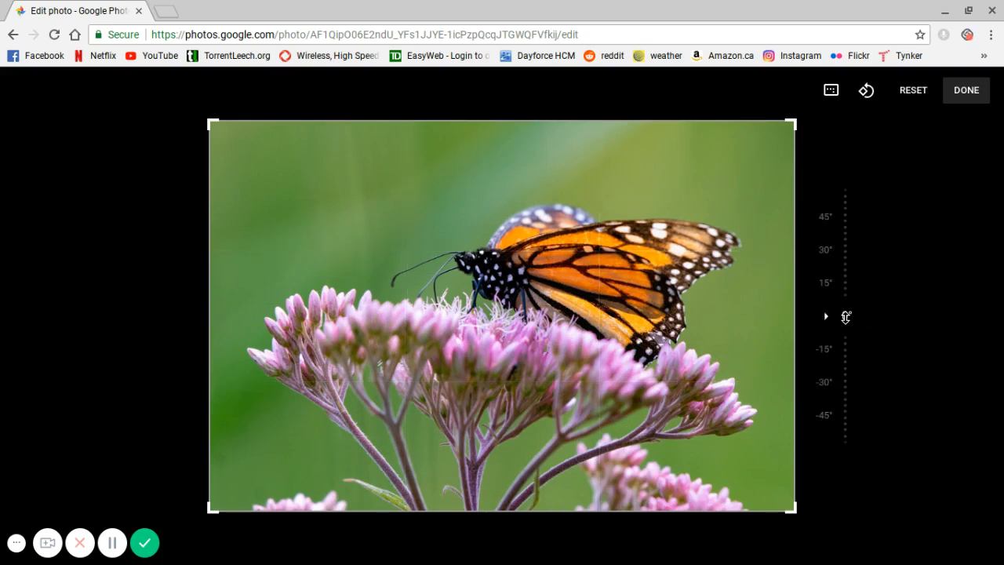
pyautogui.moveTo(845, 317); pyautogui.dragTo(844, 308)
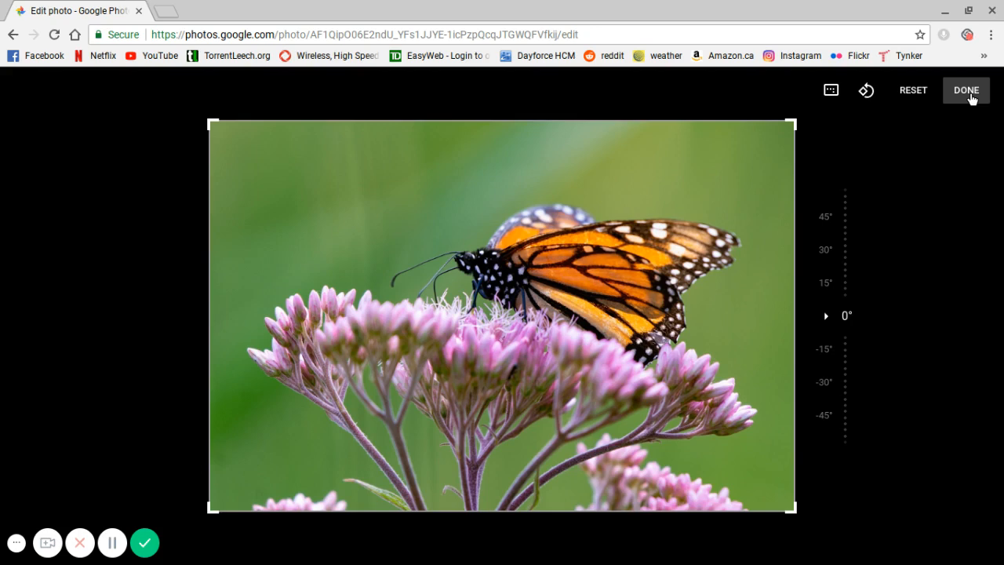
pyautogui.click(966, 91)
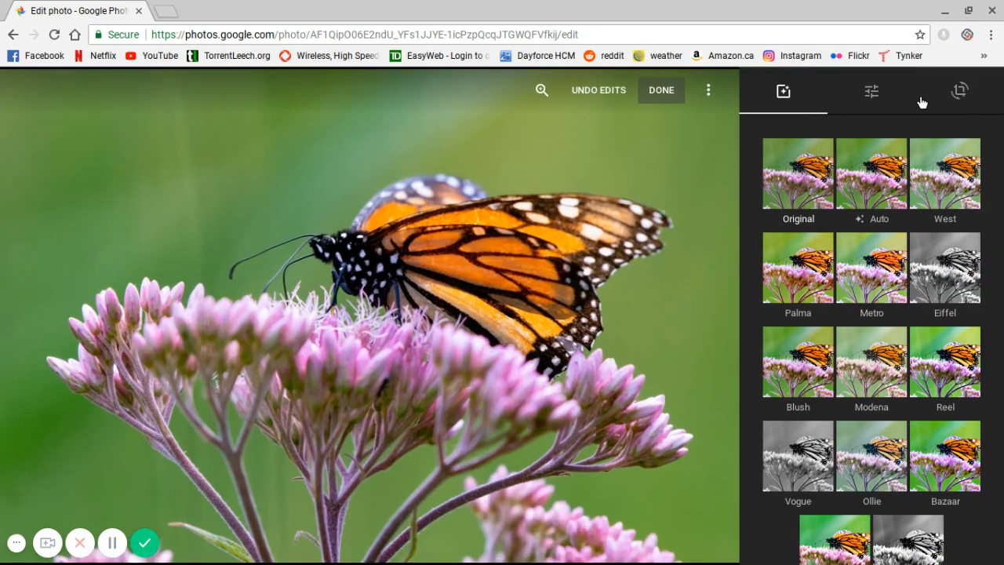
# Try the Light, Colour and Pop adjustments on the butterfly photo, return them to their starting positions, and finish editing.
pyautogui.click(871, 94)
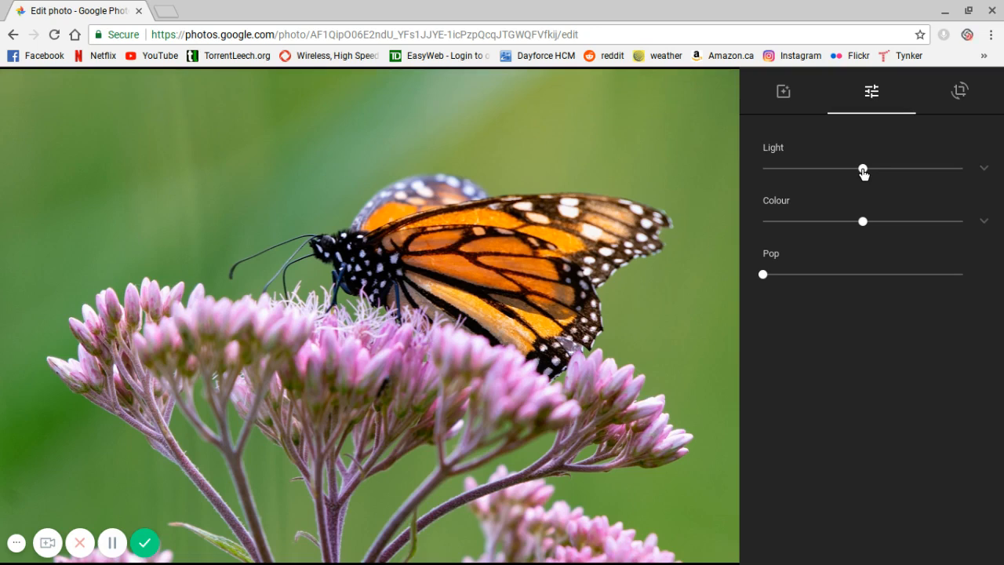
pyautogui.moveTo(863, 169)
pyautogui.mouseDown()
pyautogui.moveTo(934, 169)
pyautogui.moveTo(836, 170)
pyautogui.moveTo(874, 169)
pyautogui.moveTo(854, 170)
pyautogui.moveTo(863, 170)
pyautogui.mouseUp()
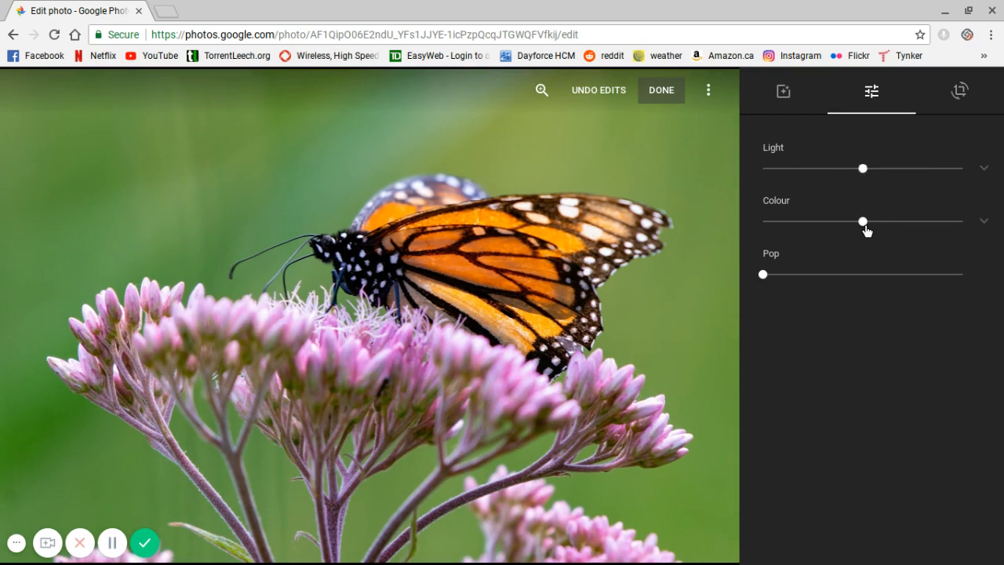
pyautogui.moveTo(865, 226)
pyautogui.mouseDown()
pyautogui.moveTo(963, 221)
pyautogui.moveTo(762, 221)
pyautogui.moveTo(862, 221)
pyautogui.mouseUp()
pyautogui.moveTo(763, 276)
pyautogui.mouseDown()
pyautogui.moveTo(850, 276)
pyautogui.moveTo(762, 277)
pyautogui.mouseUp()
pyautogui.click(660, 93)
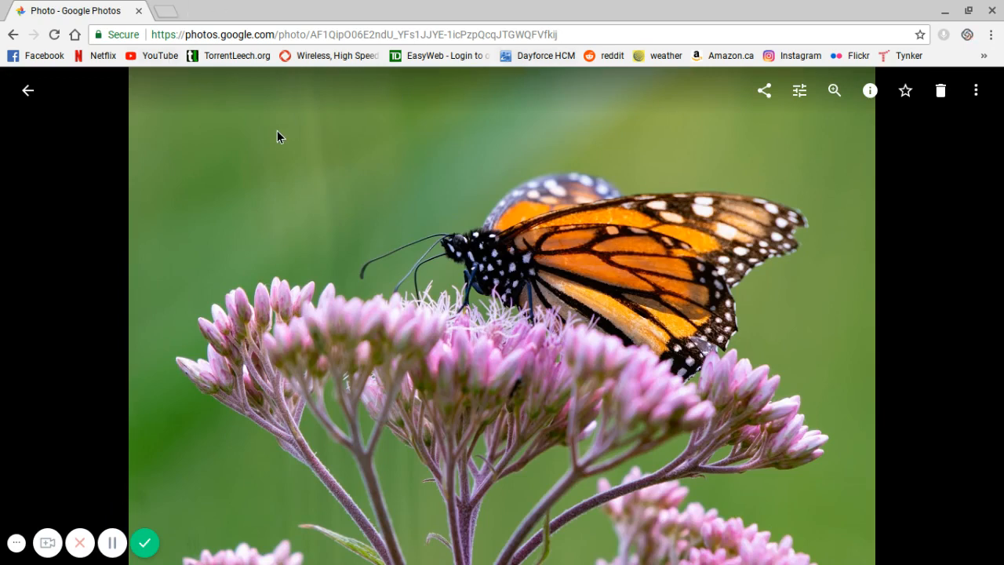
# Go to the Google home page and reopen the Google Photos library.
pyautogui.click(75, 36)
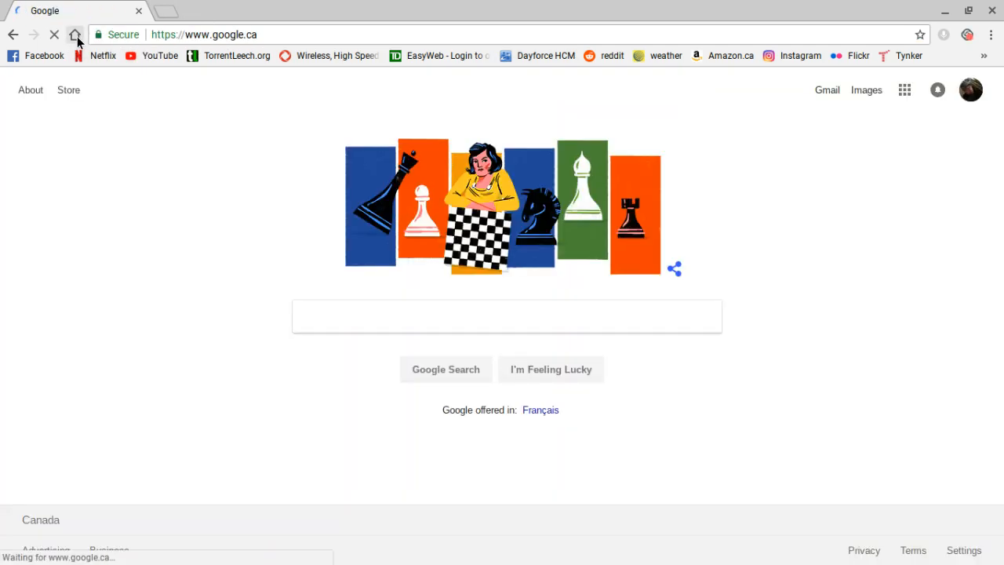
pyautogui.click(905, 91)
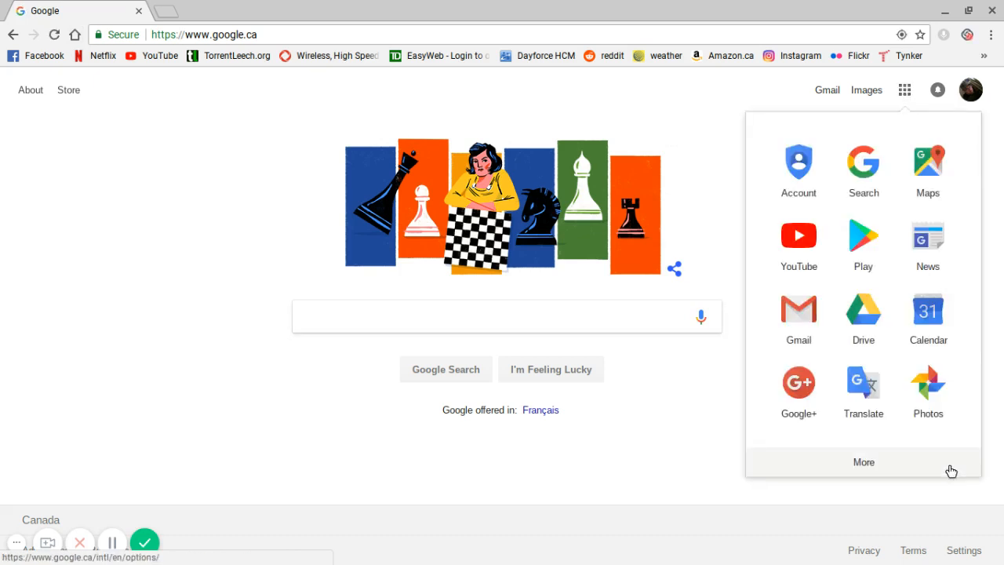
pyautogui.click(928, 391)
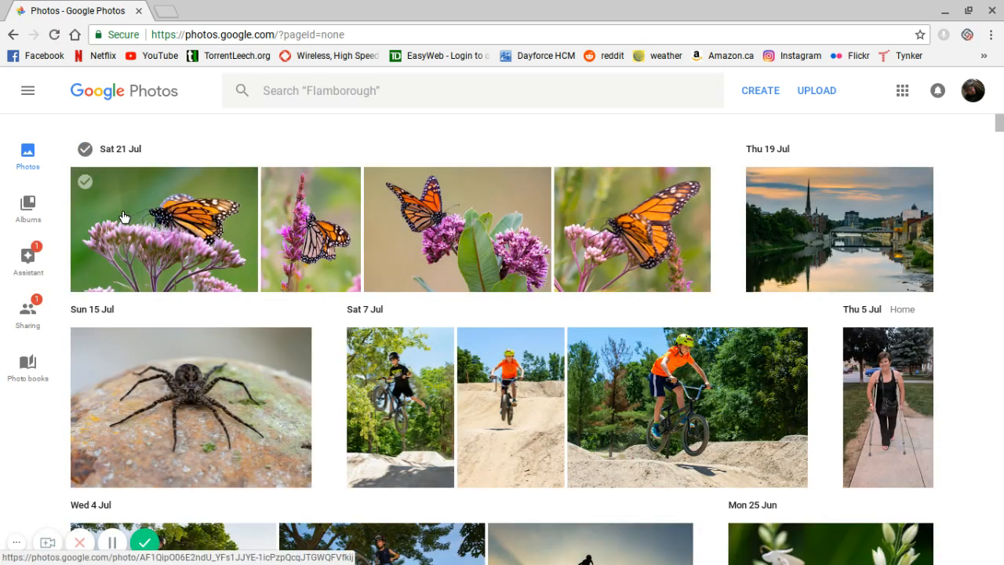
# View the sharing options for the first butterfly photo from Sat 21 Jul, dismiss them, and deselect the photo.
pyautogui.click(85, 183)
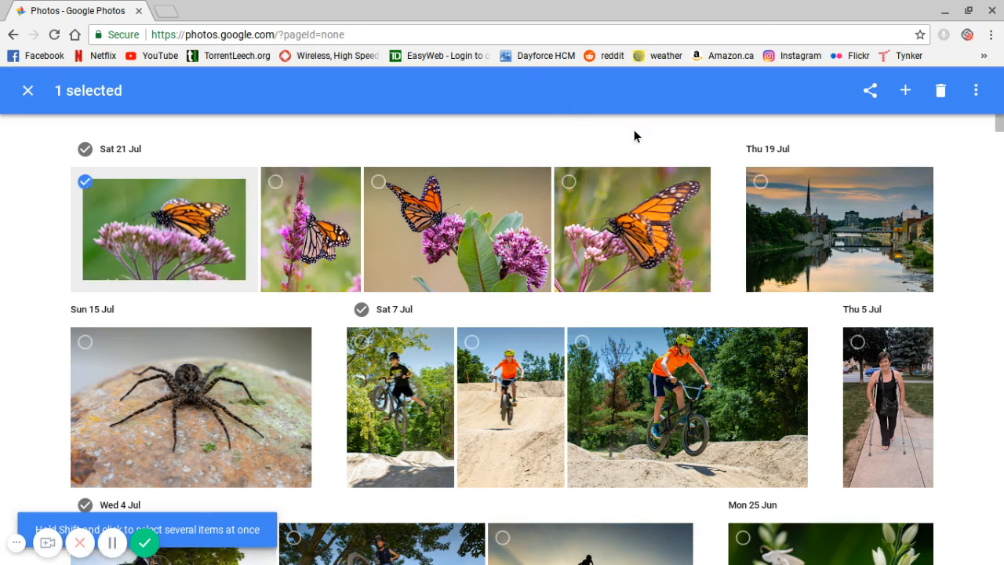
pyautogui.click(870, 91)
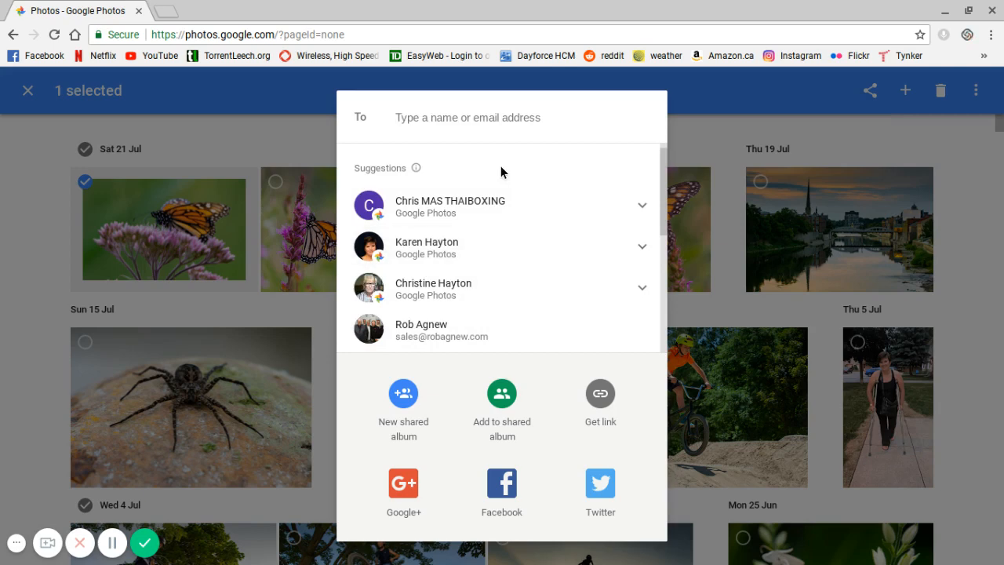
pyautogui.click(710, 101)
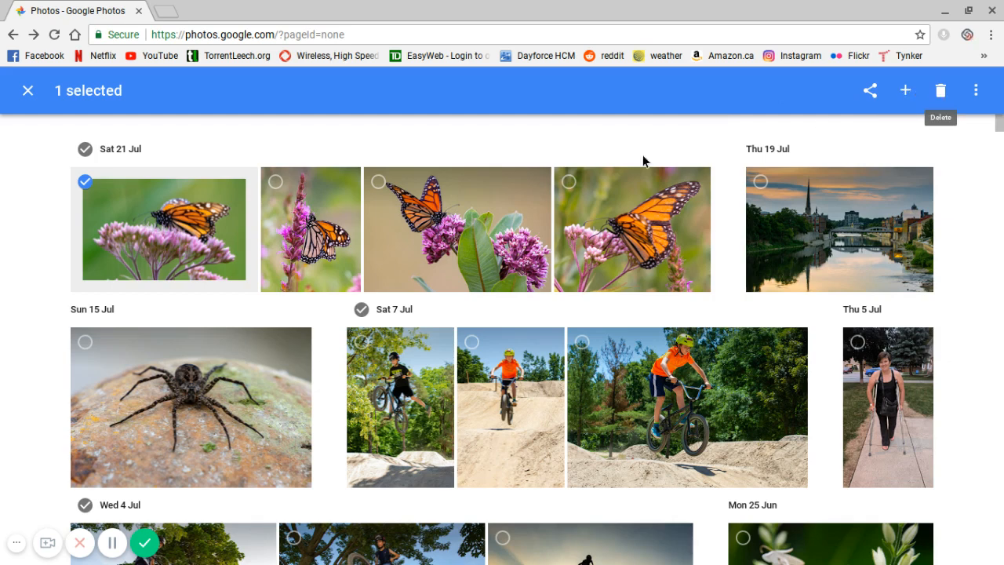
pyautogui.click(85, 183)
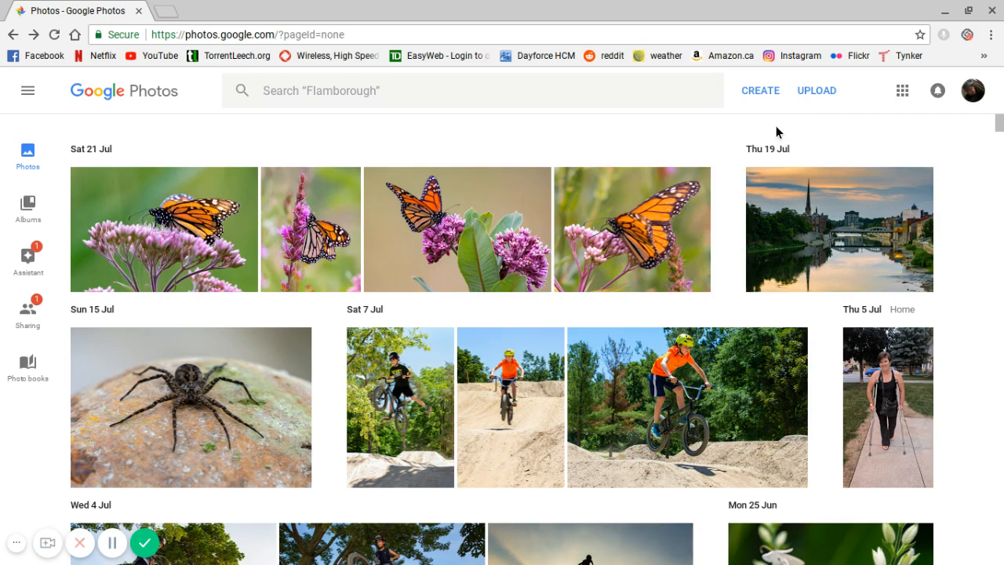
pyautogui.click(966, 35)
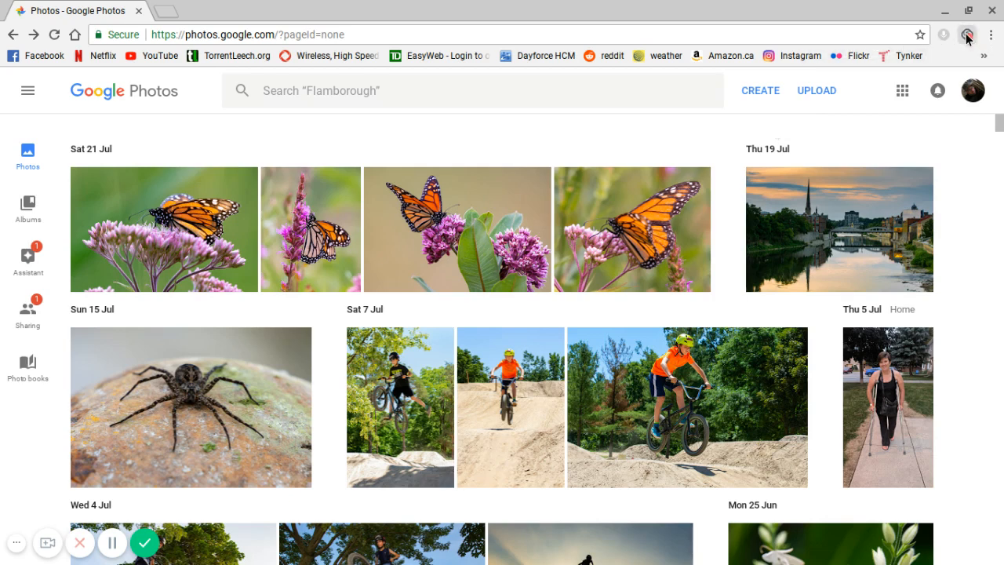